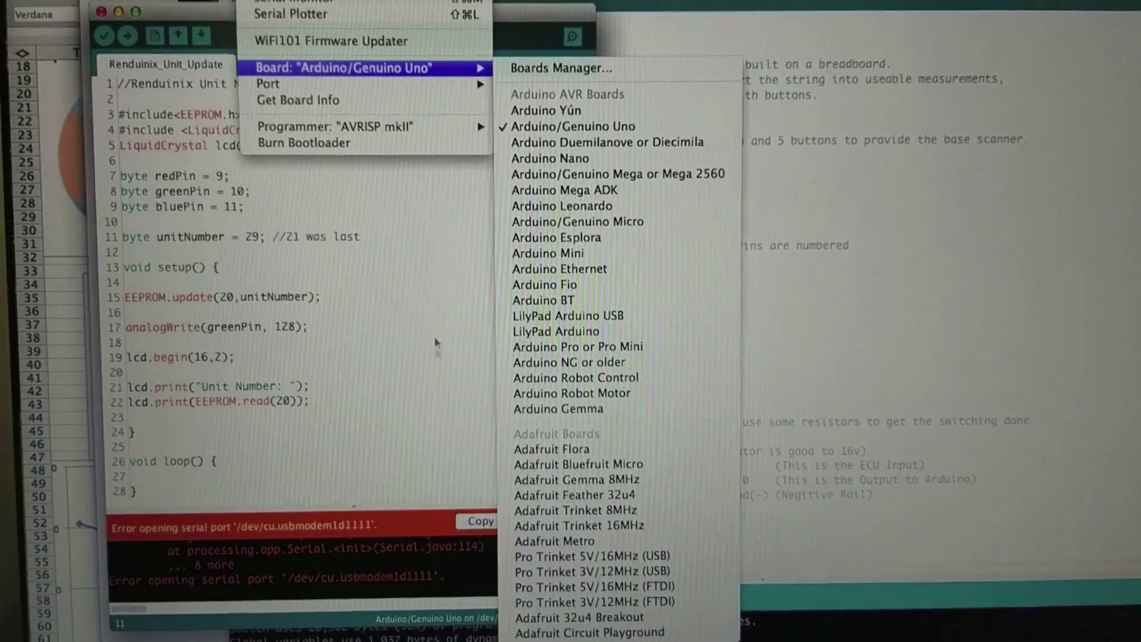
Make Pro Trinket 5V/16MHz (USB) the target board and check the programmer setting.
click(436, 342)
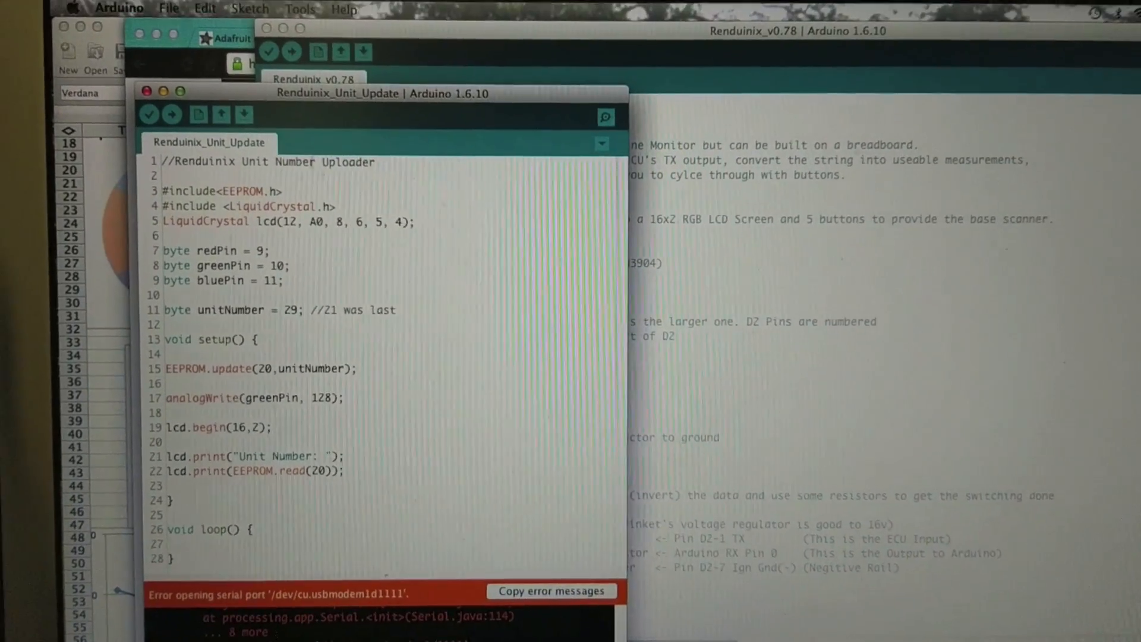
click(292, 27)
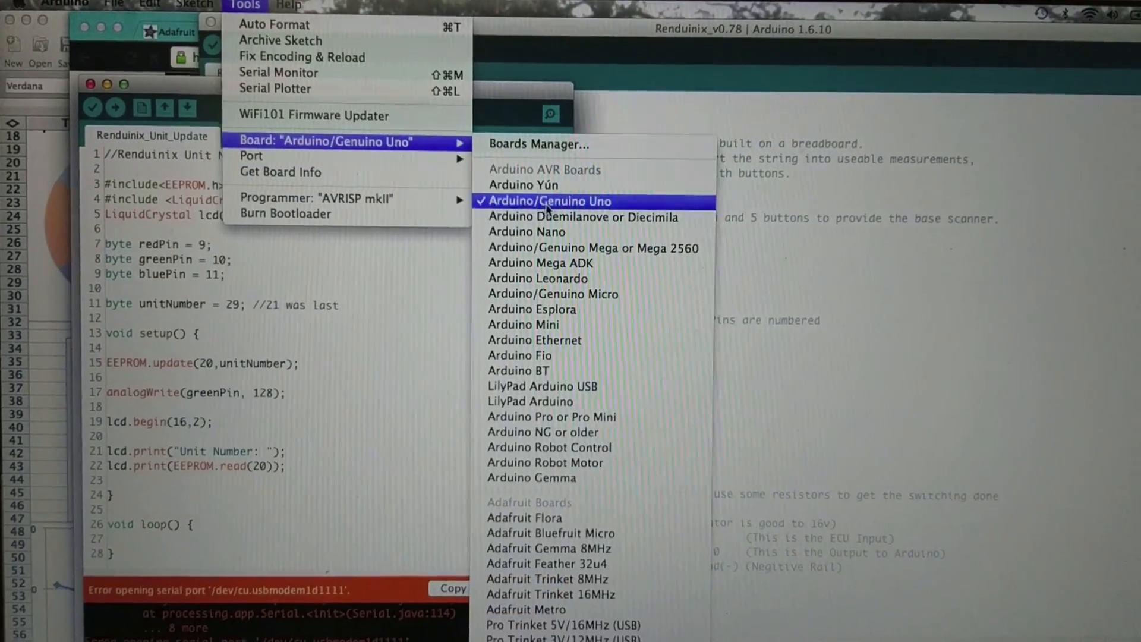
mouse_move(272, 44)
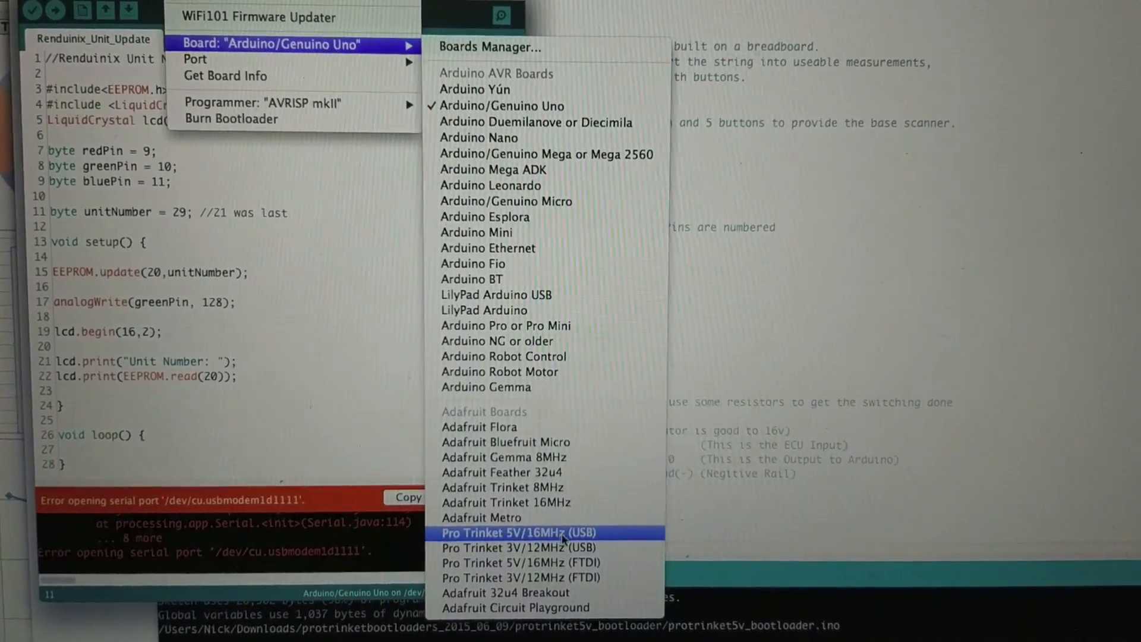
click(562, 533)
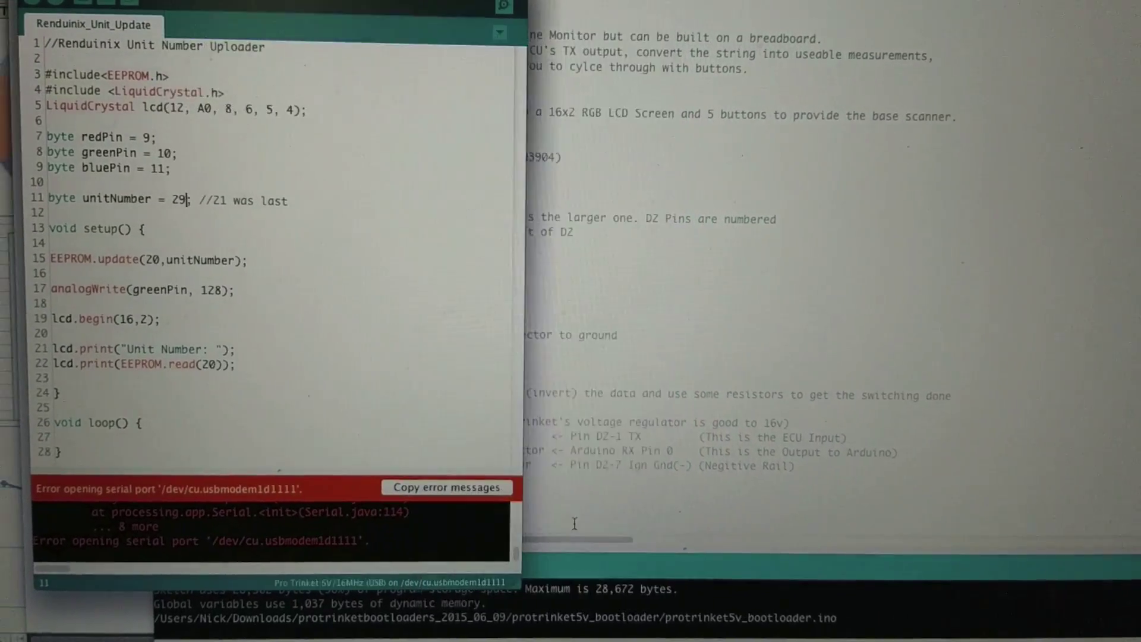
click(134, 8)
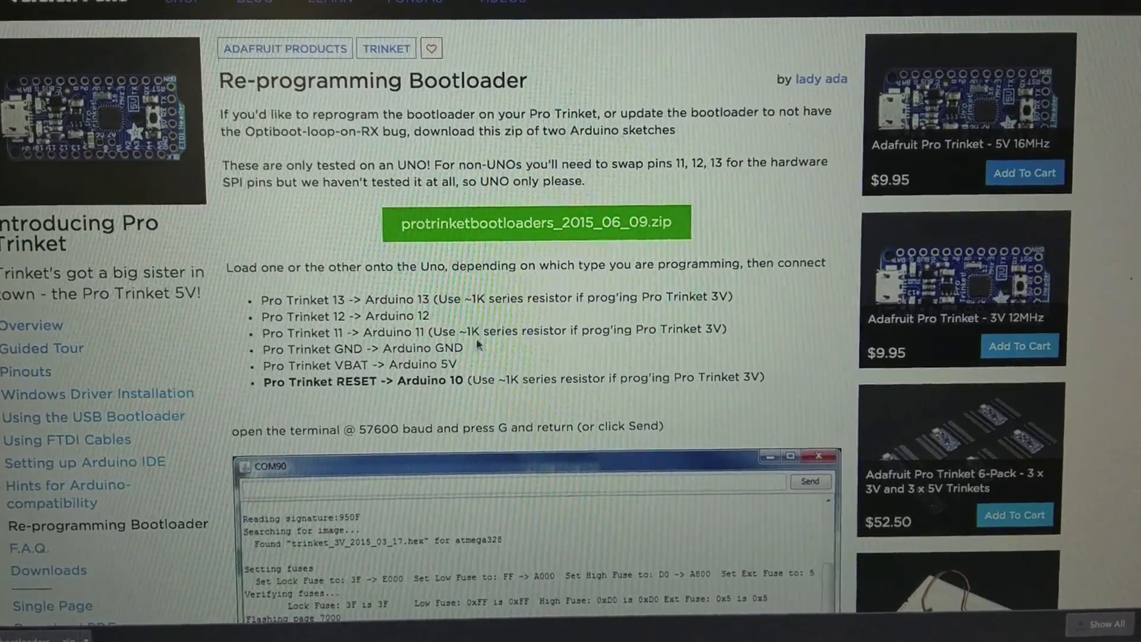
scroll(547, 378, down, 5)
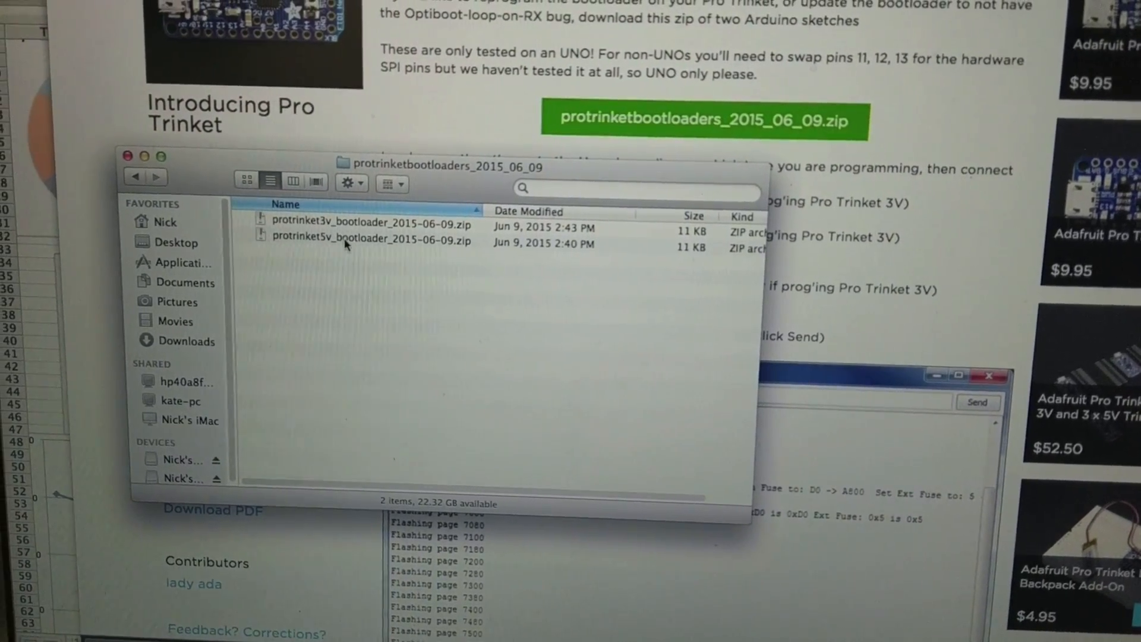
Extract the protrinket5v_bootloader zip and load protrinket5v_bootloader.ino into the Arduino IDE.
double_click(351, 242)
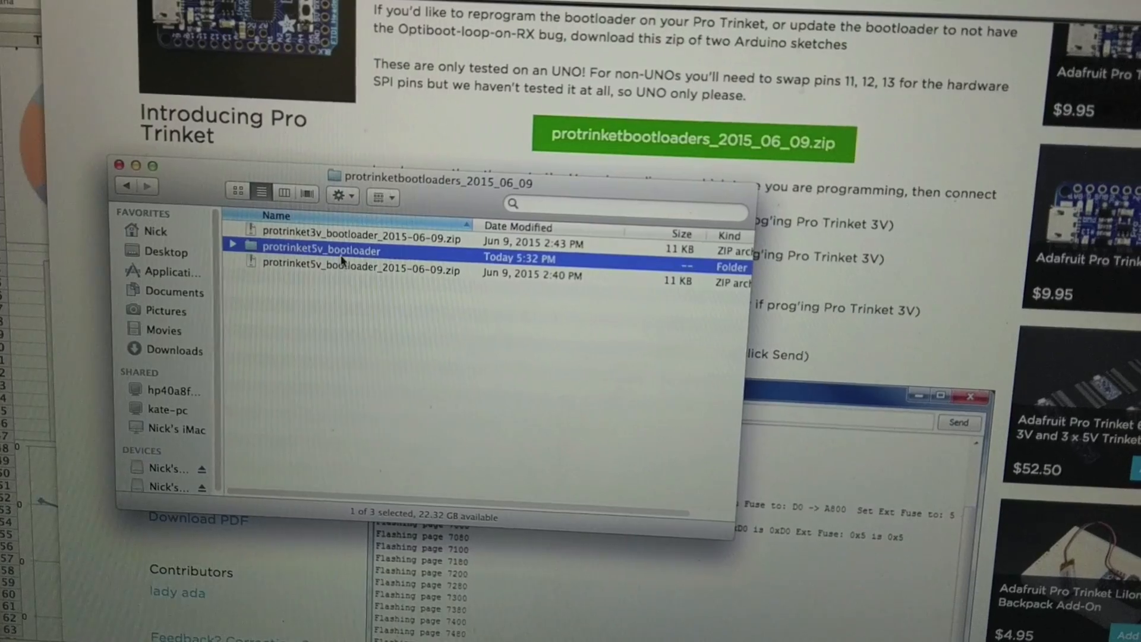
double_click(350, 254)
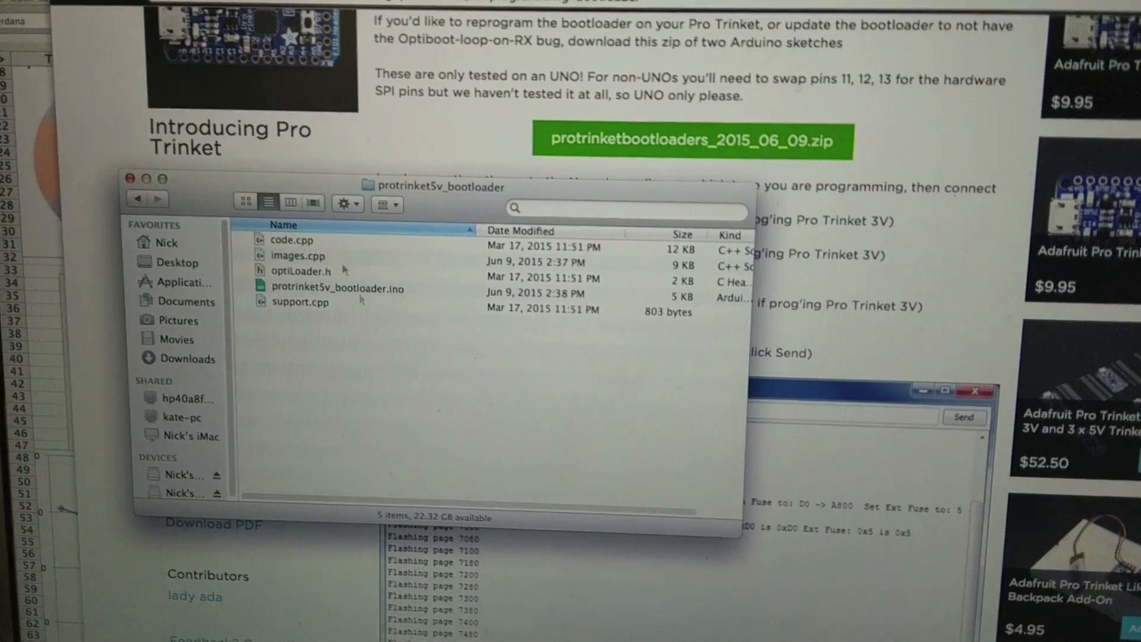
double_click(335, 287)
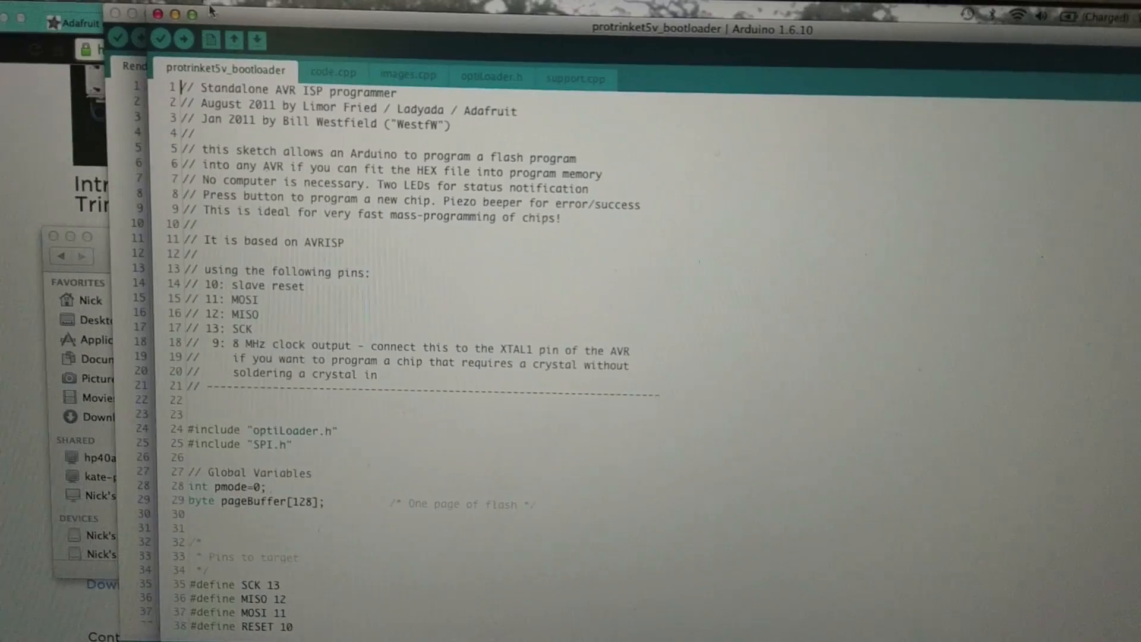
click(203, 18)
mouse_move(256, 269)
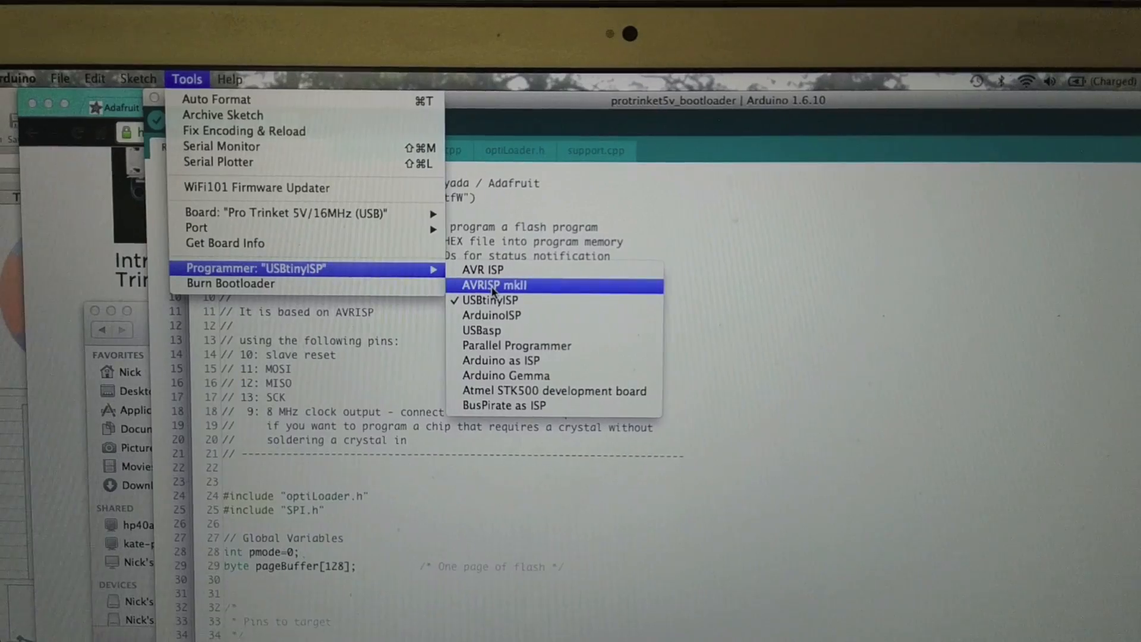
Select AVRISP mkII, Arduino/Genuino Uno and the Uno's usbmodem port, then upload the bootloader sketch.
click(499, 288)
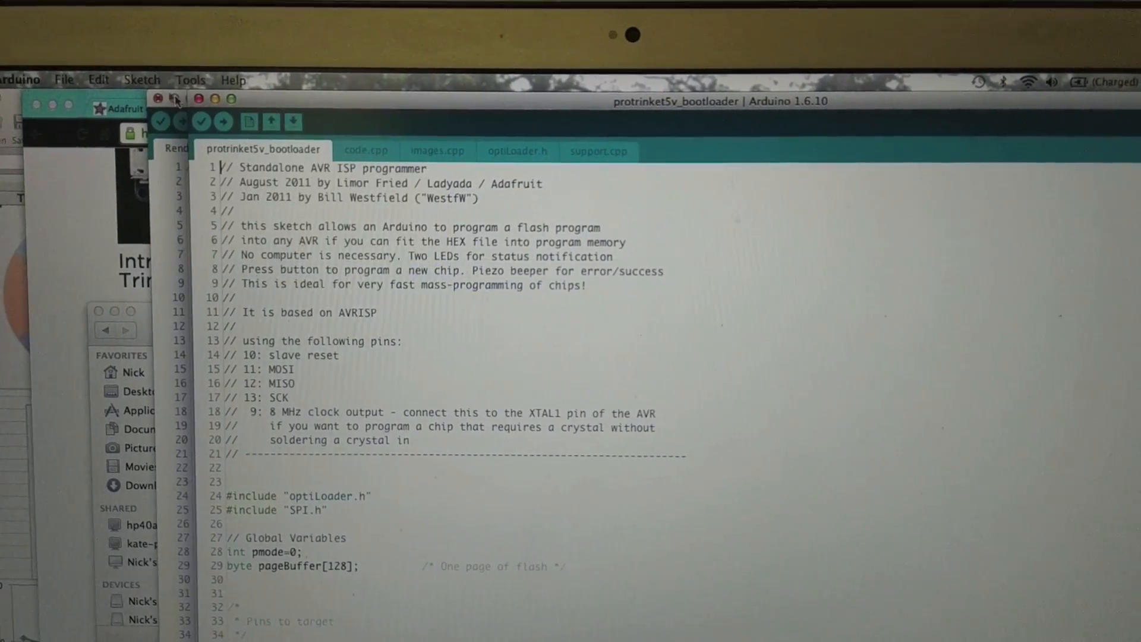
click(181, 75)
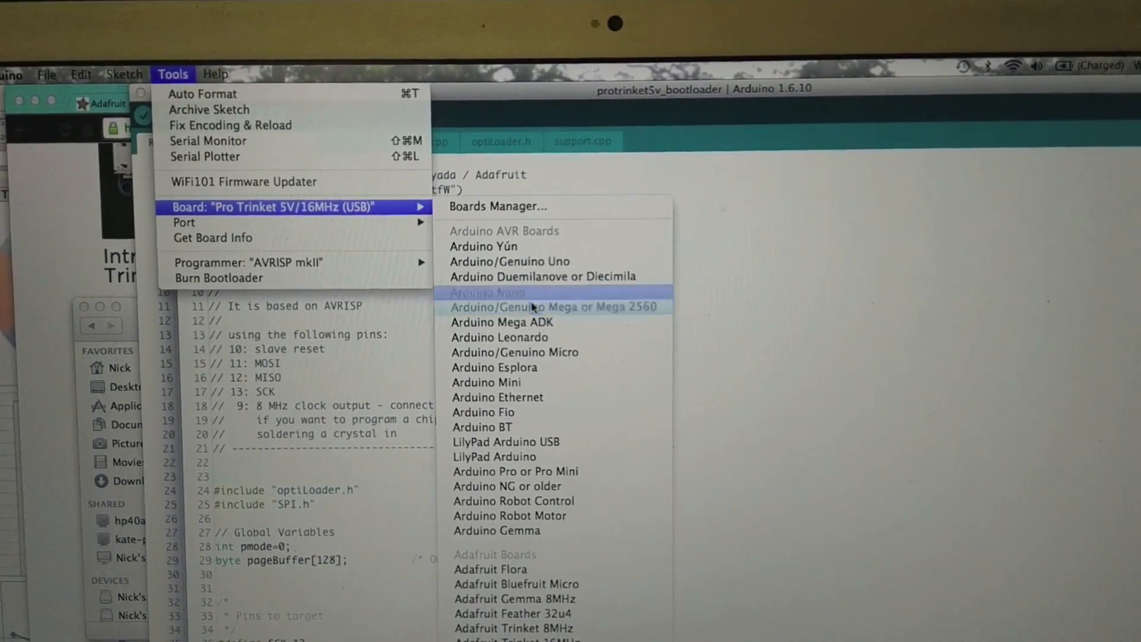
mouse_move(243, 206)
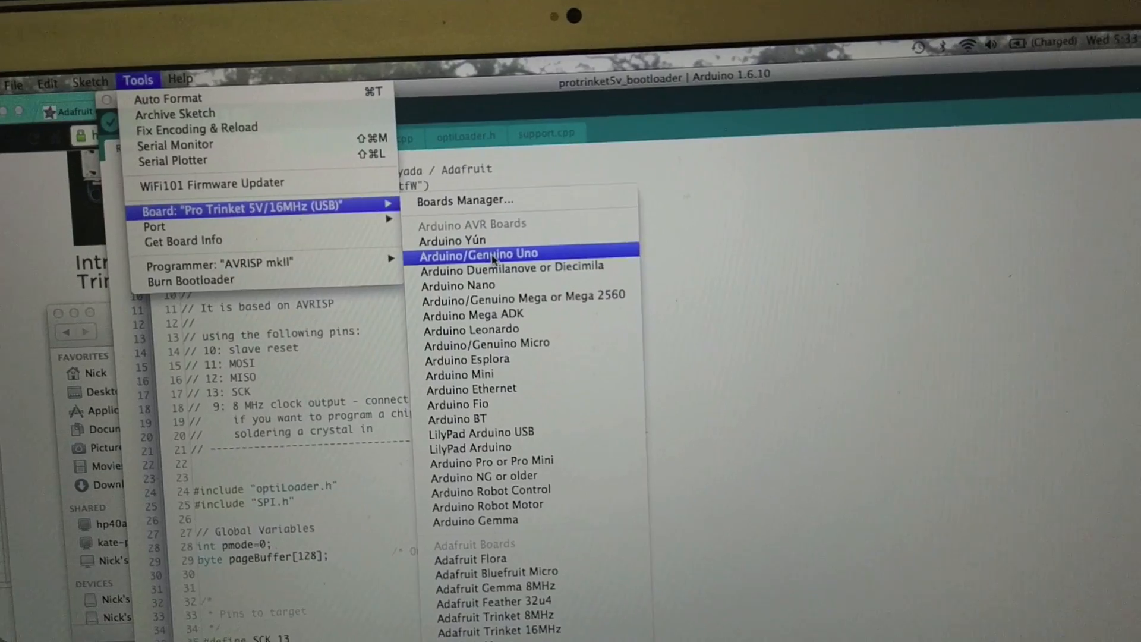
click(496, 279)
click(139, 71)
mouse_move(154, 226)
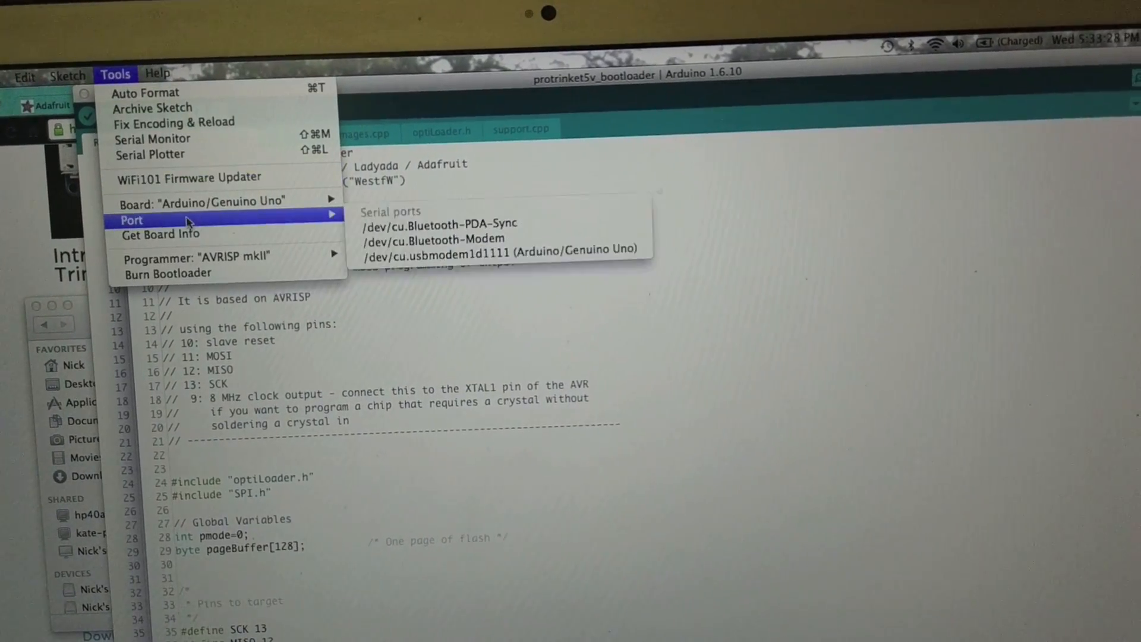
click(482, 256)
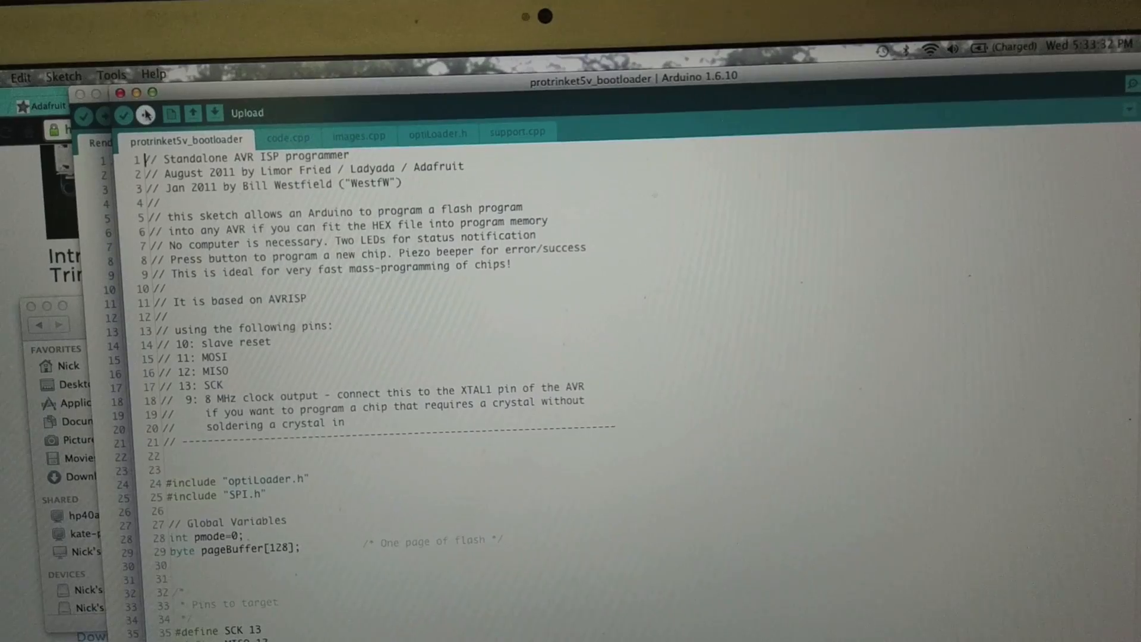
click(154, 88)
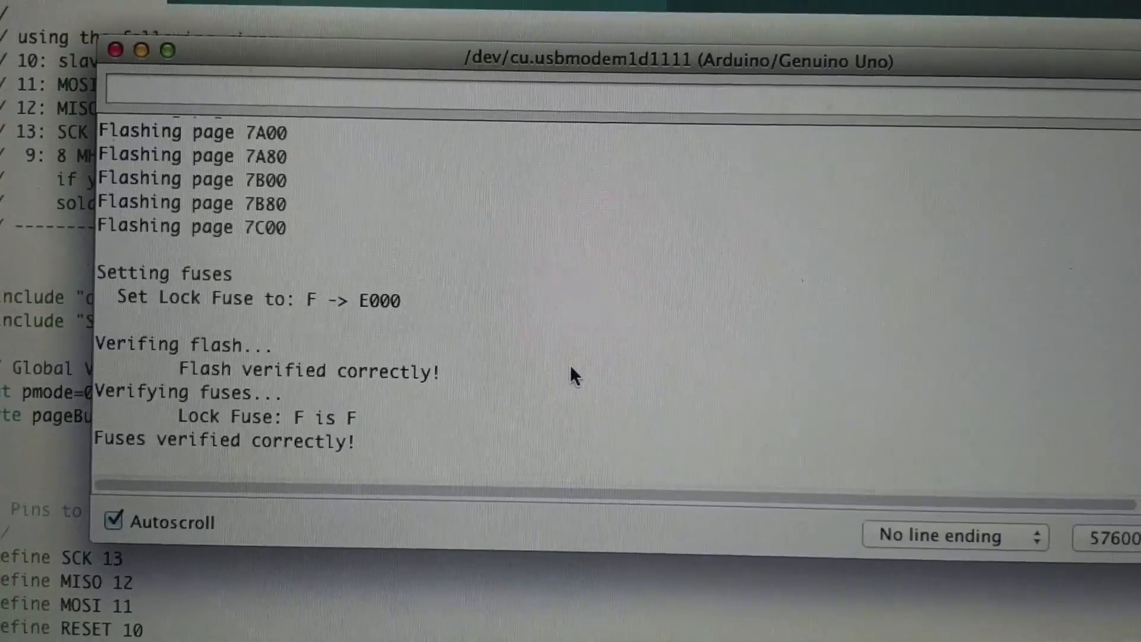
scroll(564, 377, up, 3)
scroll(565, 376, up, 3)
scroll(565, 367, up, 3)
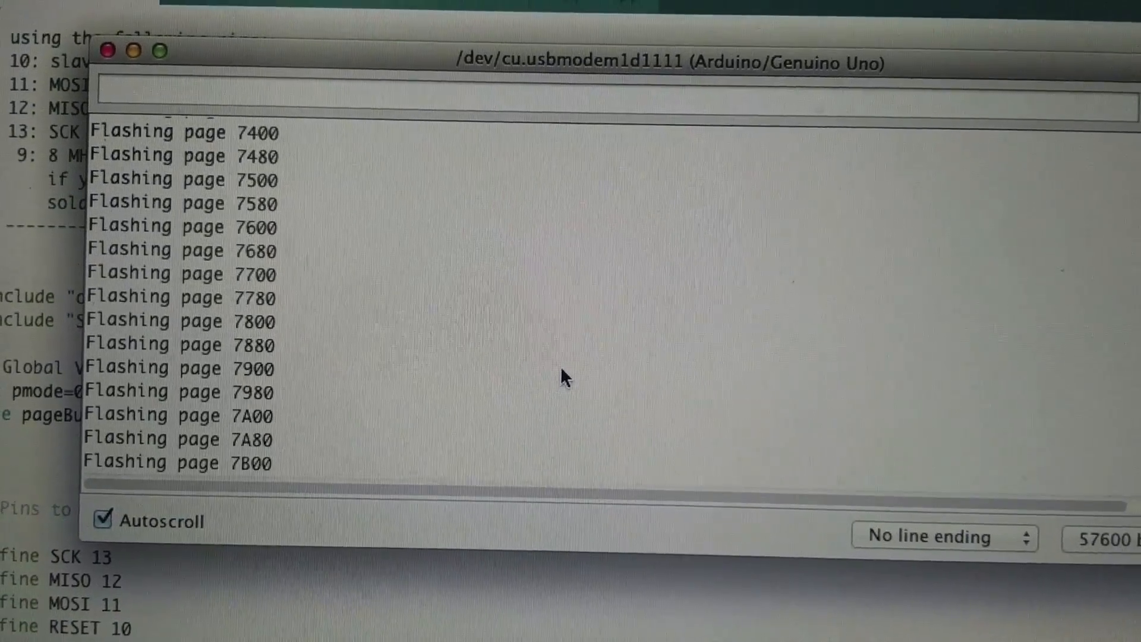
scroll(563, 377, up, 5)
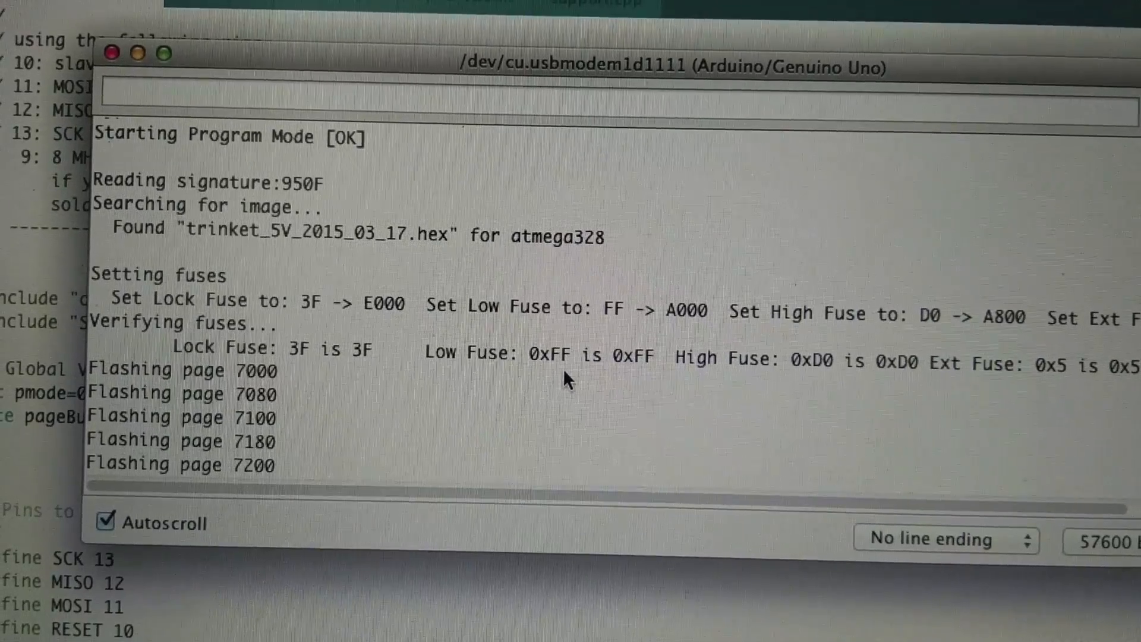